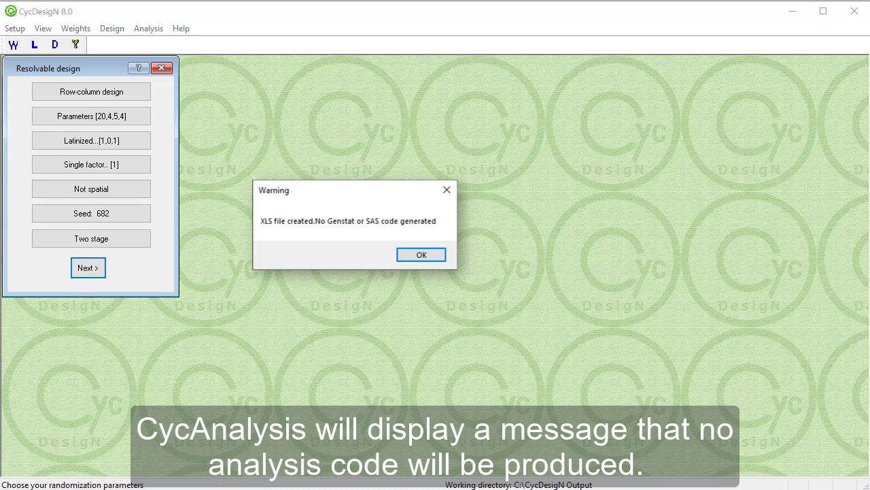
# Step: Dismiss the warning and check the working directory setting for the output files
pyautogui.press('Return')
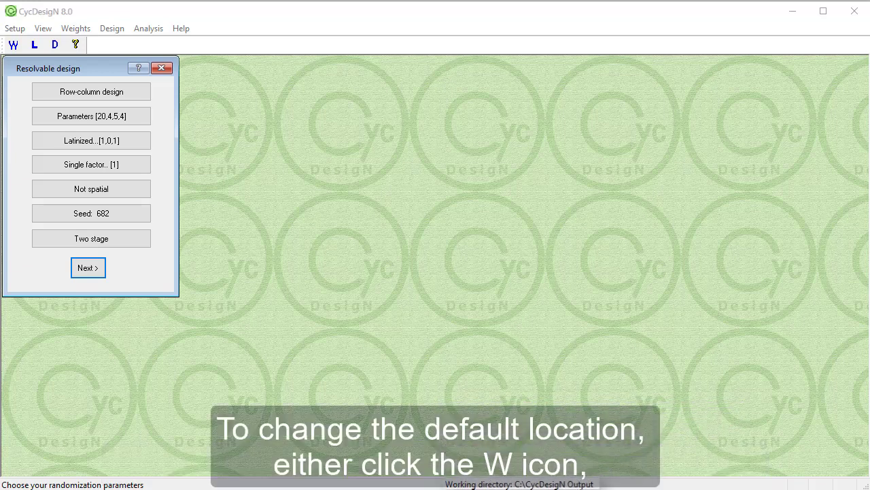
pyautogui.click(15, 46)
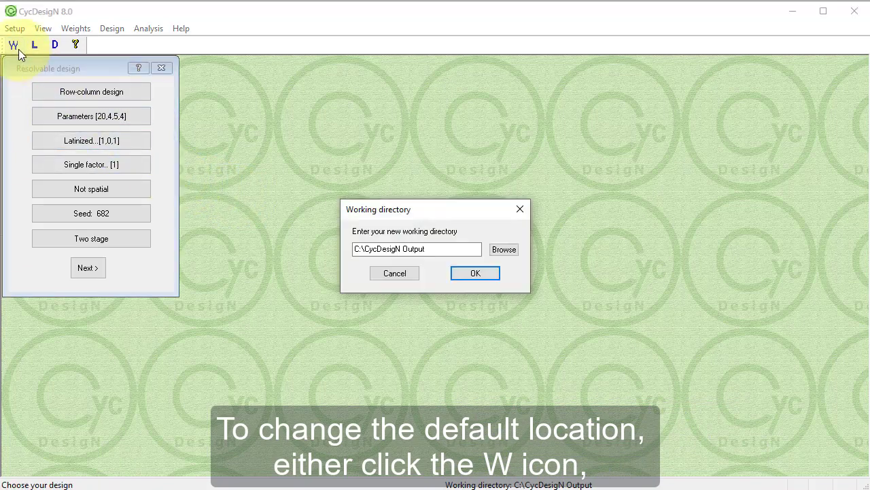
pyautogui.click(393, 274)
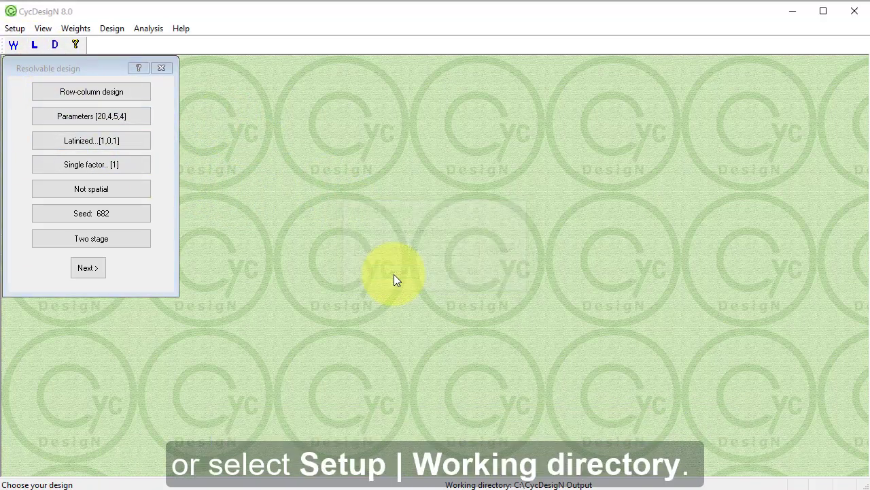
pyautogui.click(16, 29)
pyautogui.click(16, 44)
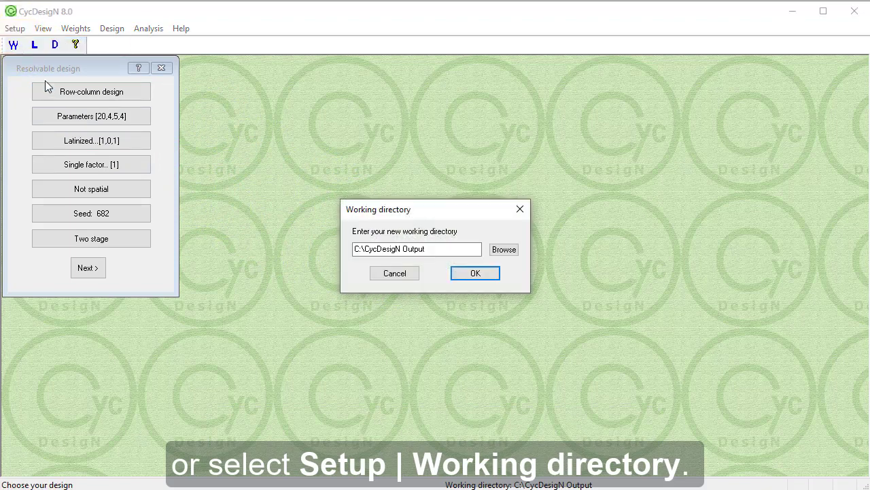
pyautogui.click(494, 253)
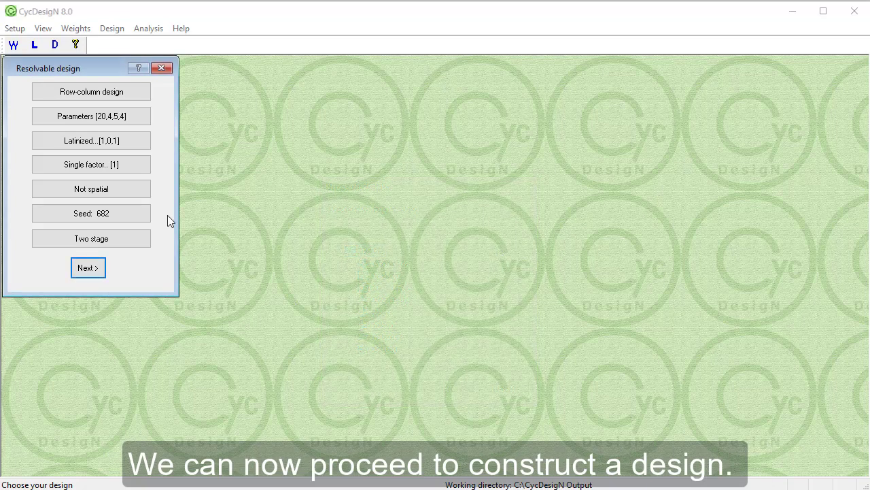
# Step: Review the resolvable row-column design's parameters and its latinization settings
pyautogui.click(128, 118)
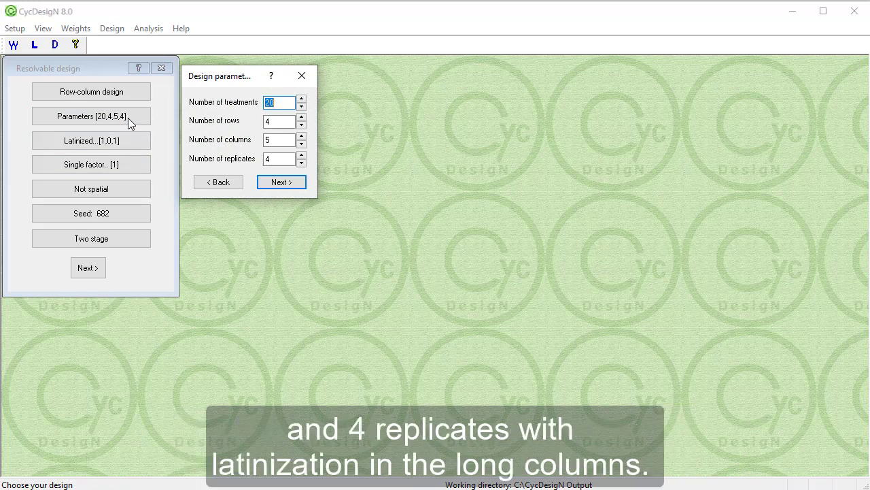
pyautogui.click(213, 180)
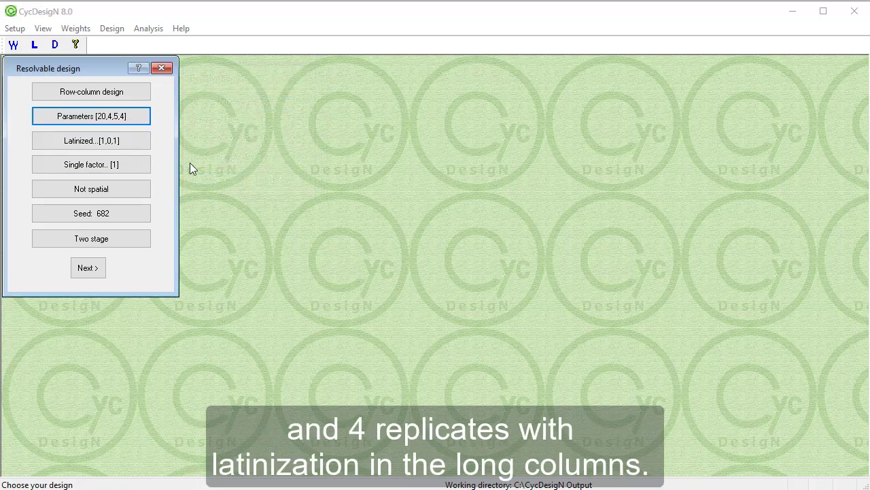
pyautogui.click(145, 140)
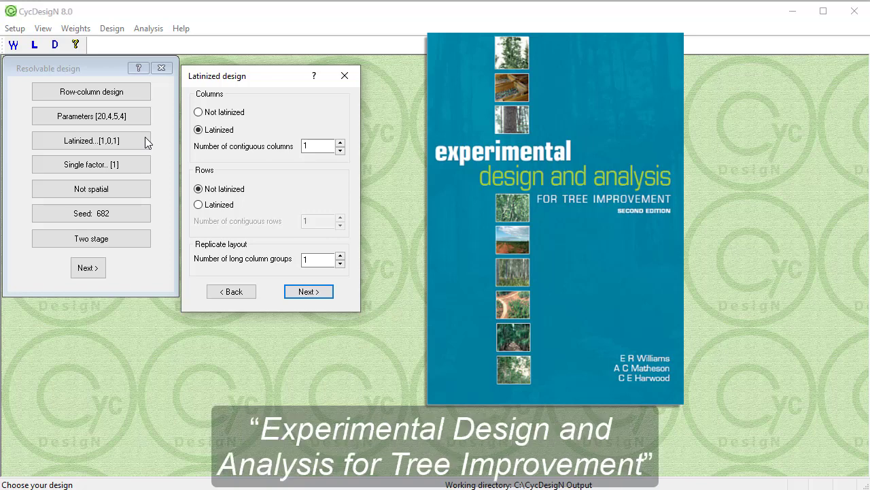
pyautogui.click(223, 291)
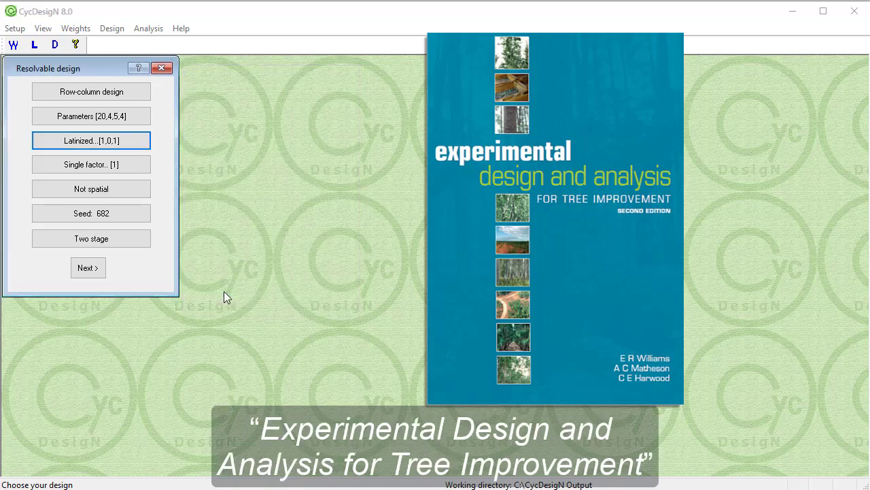
# Step: Generate the two-stage resolvable row-column design, inspect its efficiency and concurrence details, and proceed to the randomization and output settings
pyautogui.click(99, 270)
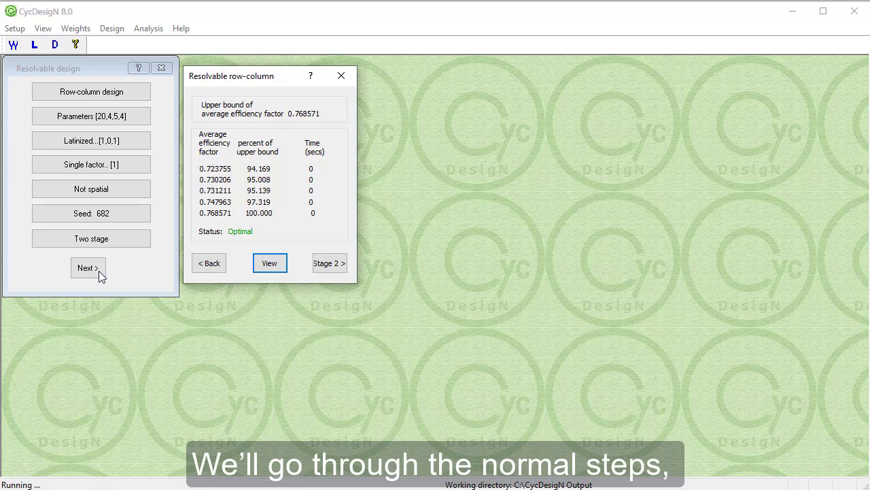
pyautogui.click(323, 266)
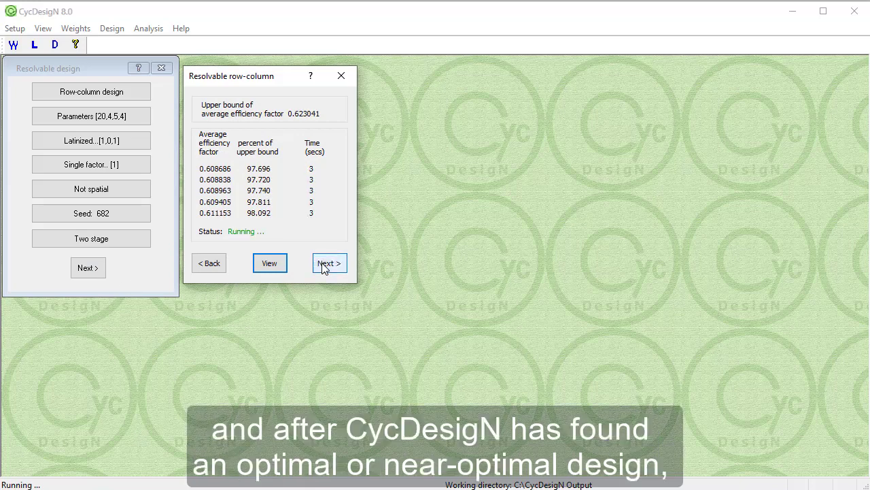
pyautogui.click(284, 266)
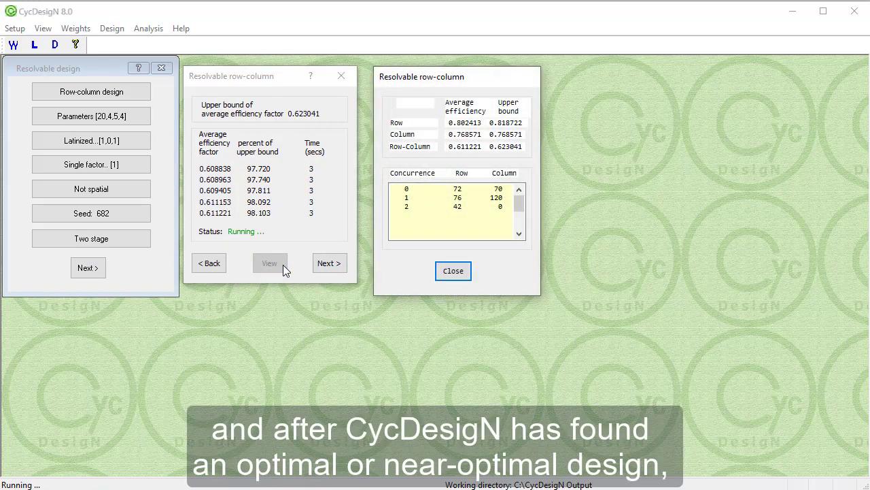
pyautogui.click(445, 272)
pyautogui.click(338, 263)
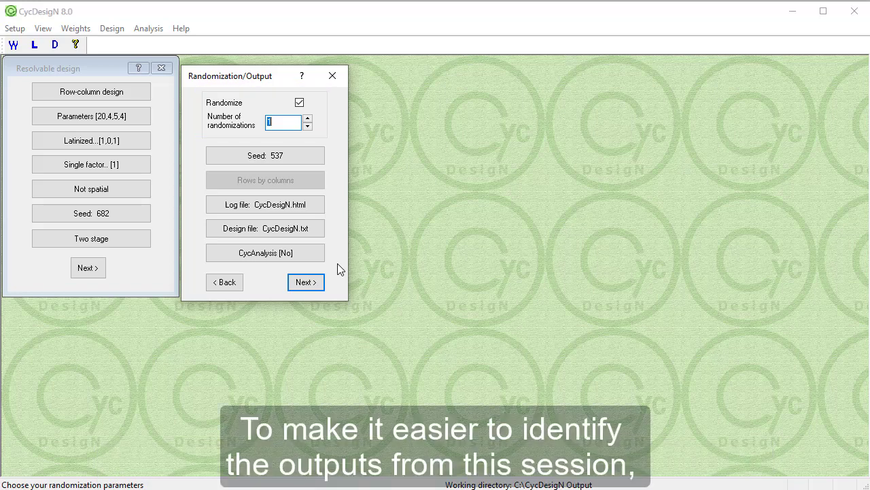
# Step: Name the log file lattice4x5 and produce the randomized design with CycAnalysis set to Yes
pyautogui.click(316, 206)
pyautogui.write('latti')
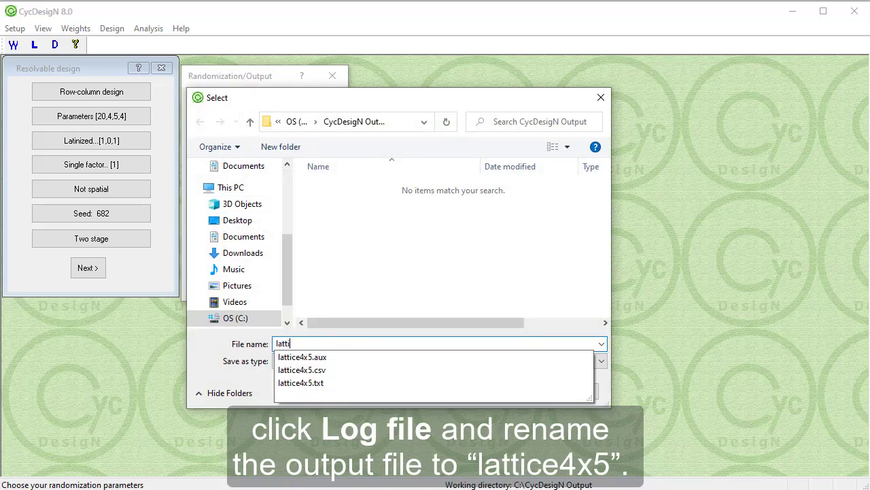
pyautogui.write('ce4x5')
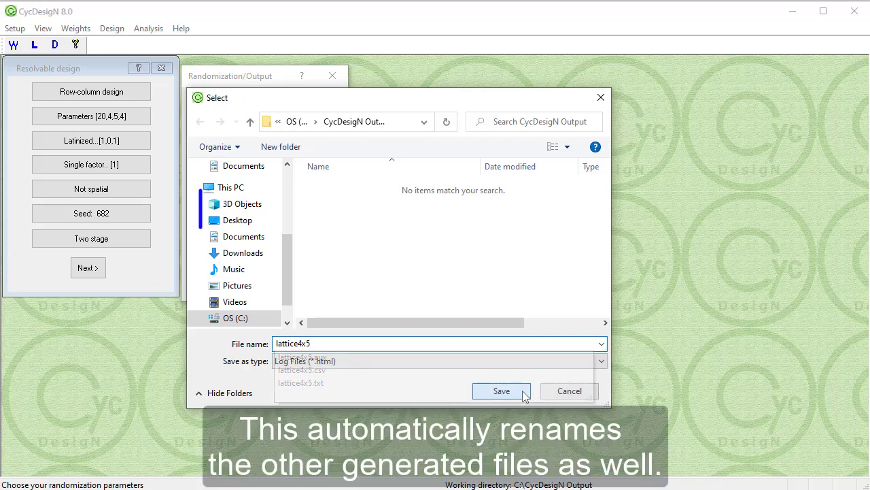
pyautogui.click(523, 390)
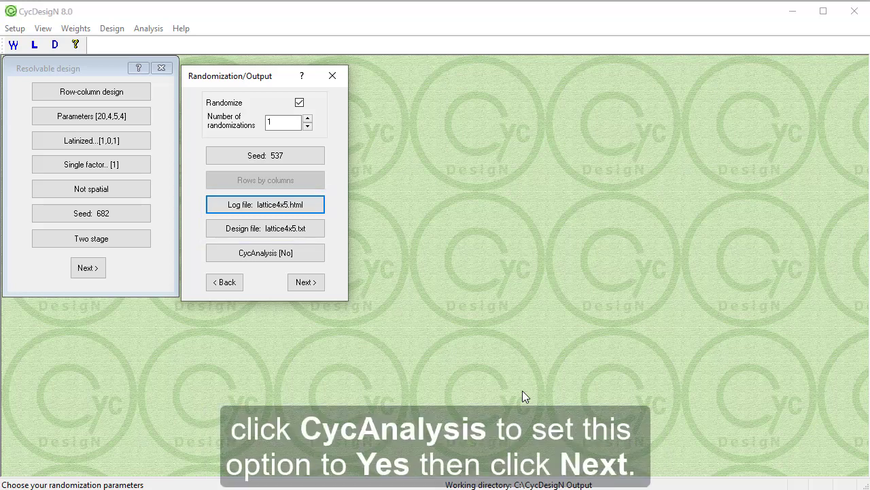
pyautogui.click(308, 253)
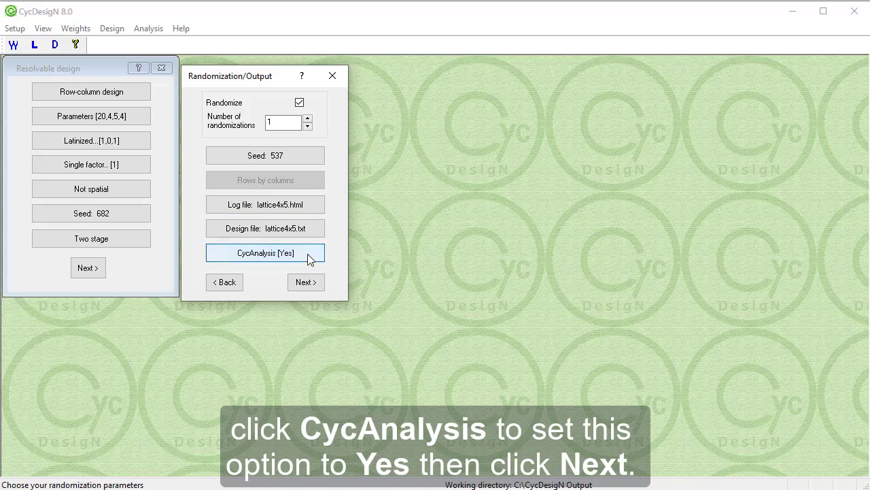
pyautogui.click(317, 283)
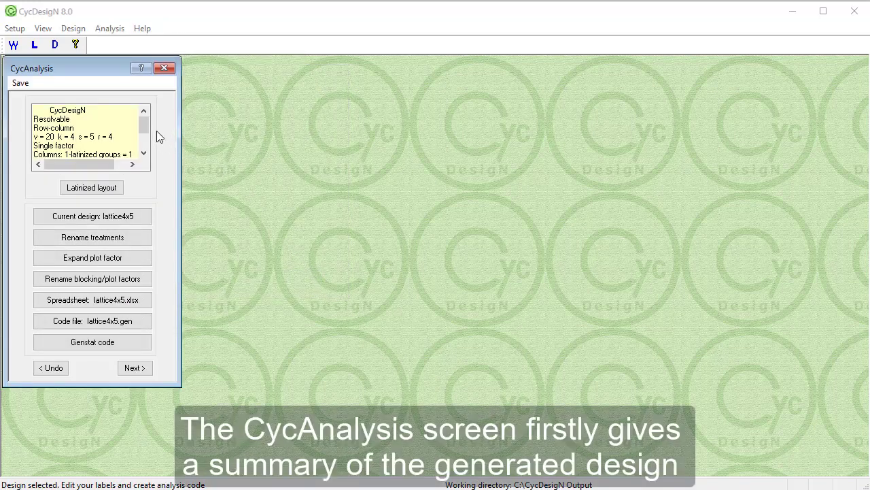
# Step: Examine the design summary with its spreadsheet headings and the latinized layout of the replicates
pyautogui.moveTo(146, 124); pyautogui.dragTo(146, 137)
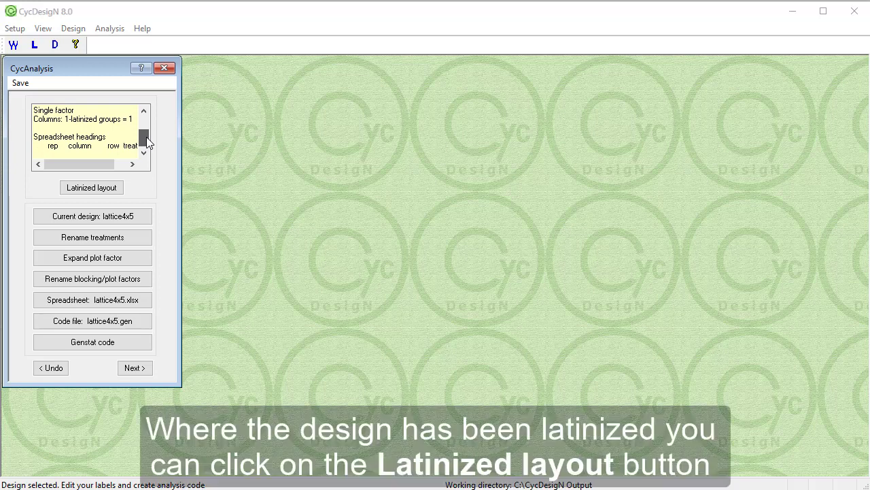
pyautogui.click(116, 190)
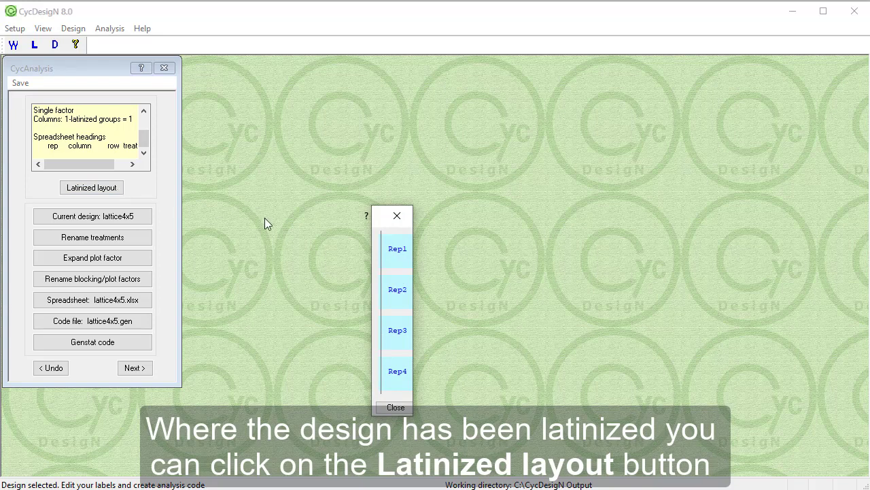
pyautogui.click(397, 217)
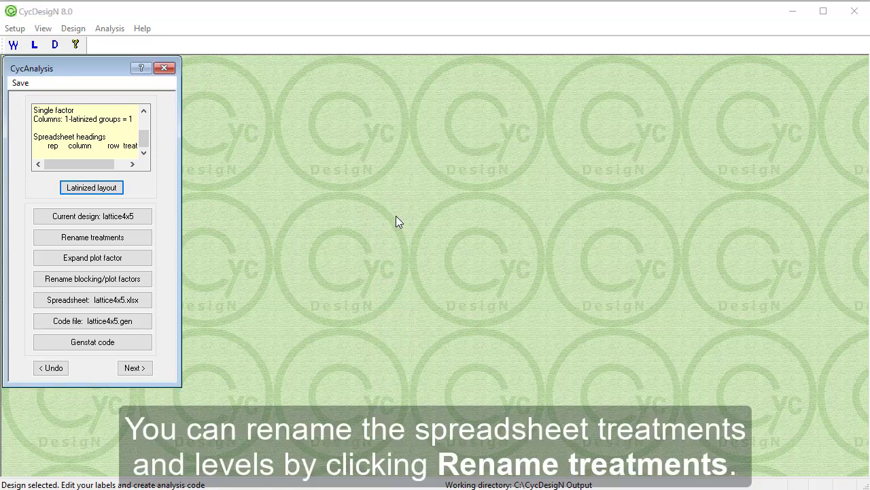
# Step: Rename the treatment factor to genus and its level 1 to acacia
pyautogui.click(142, 239)
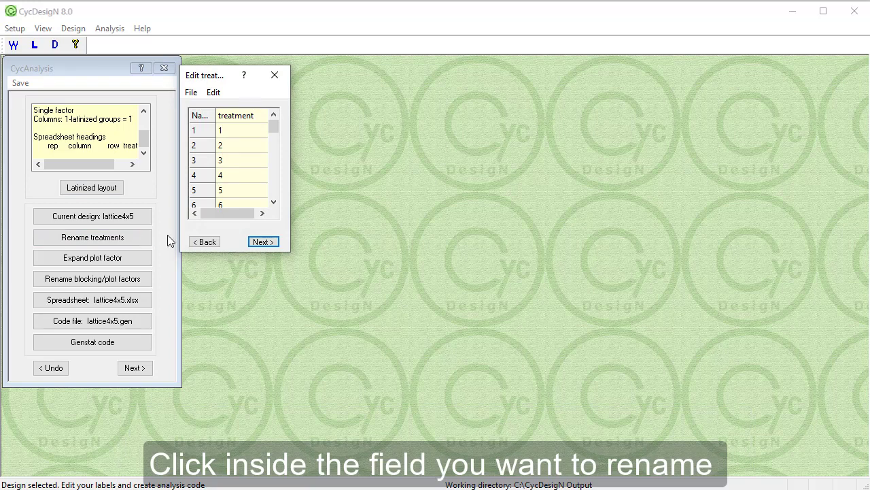
pyautogui.click(236, 119)
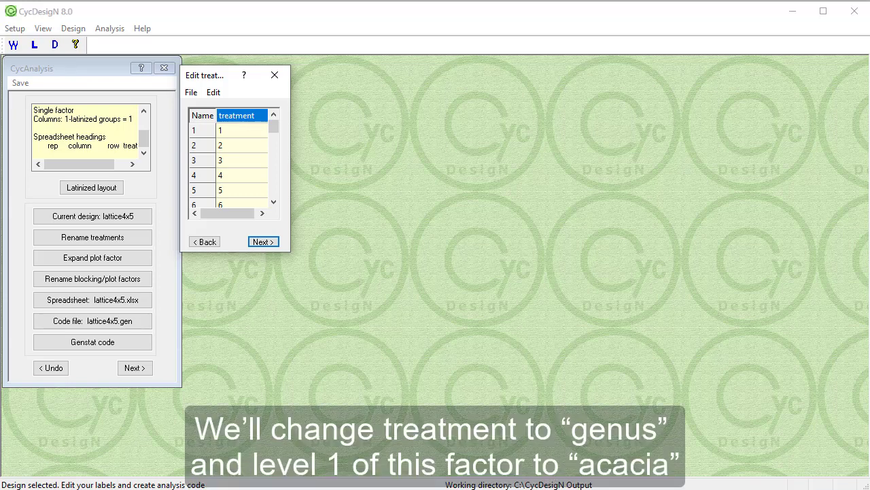
pyautogui.write('genus')
pyautogui.press('Return')
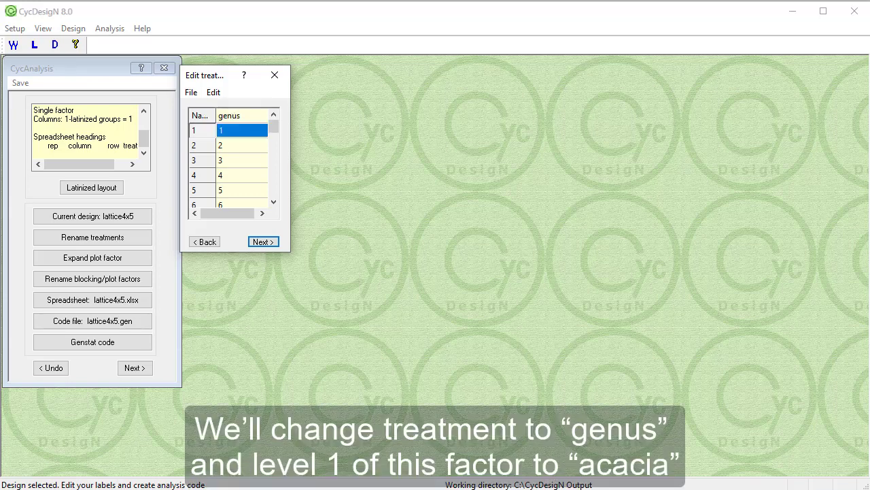
pyautogui.write('acacia')
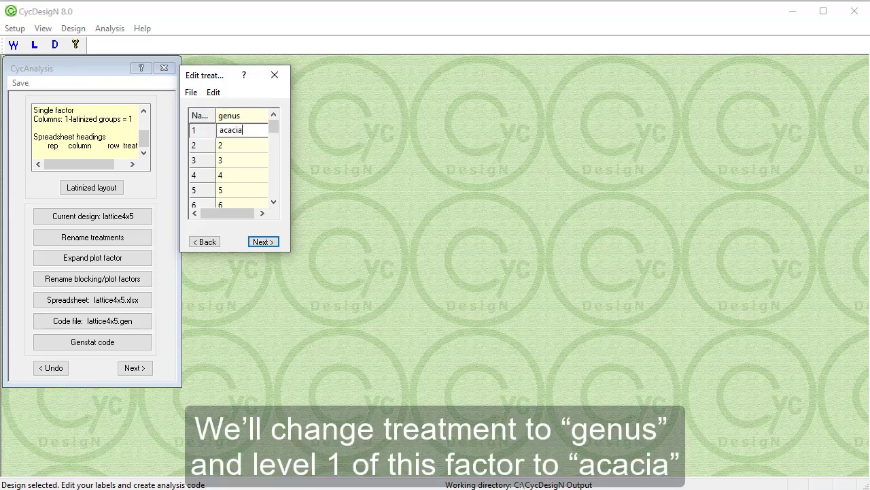
pyautogui.click(265, 245)
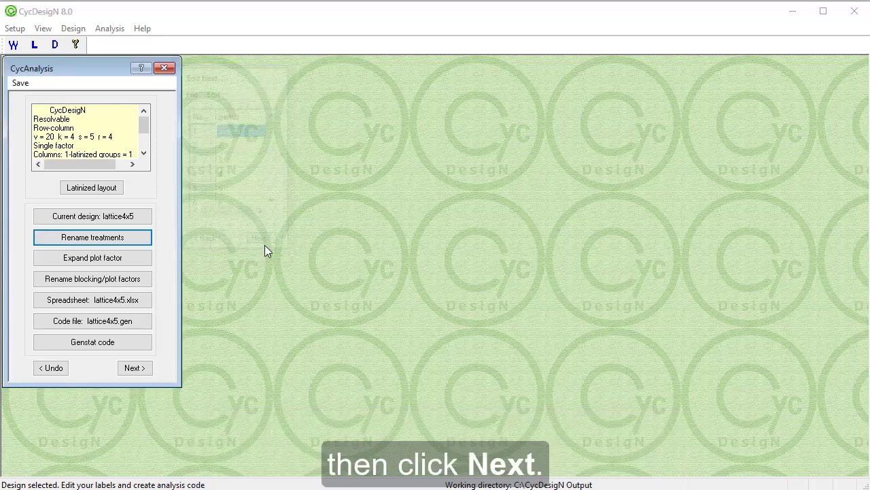
pyautogui.click(132, 263)
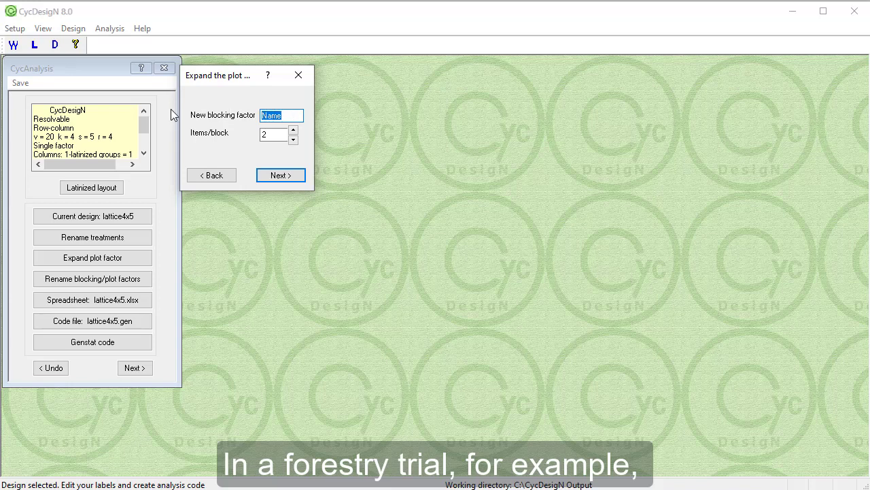
pyautogui.write('Tree')
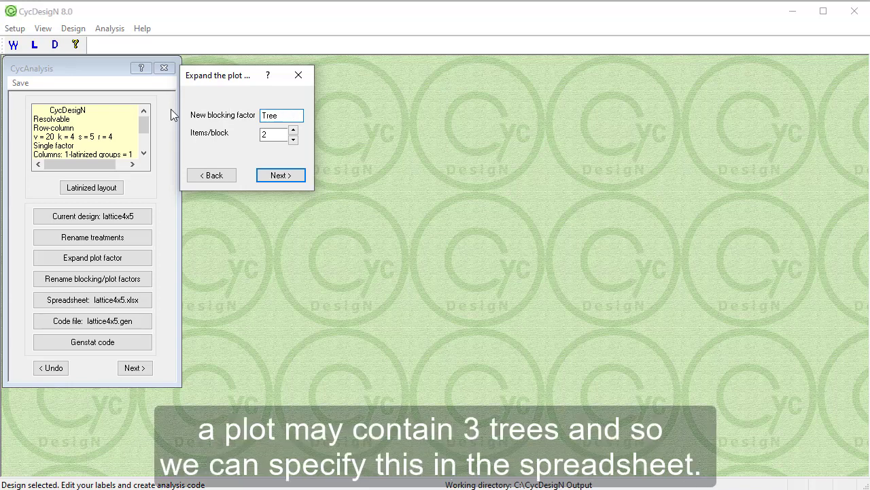
pyautogui.click(293, 131)
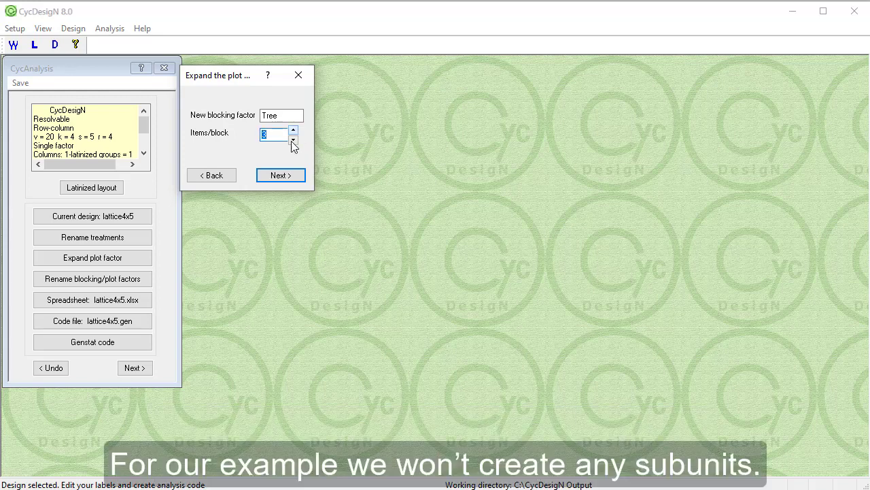
pyautogui.click(211, 176)
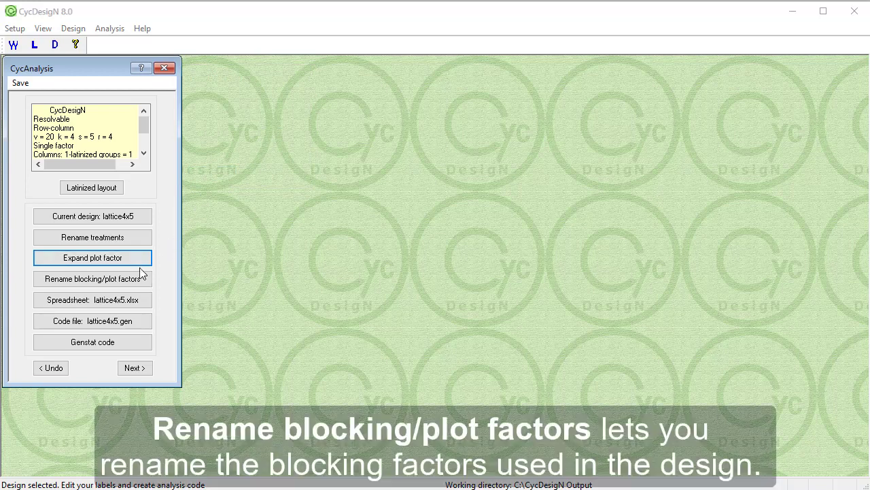
# Step: Check which blocking factors can be renamed and review the spreadsheet headings in the design summary
pyautogui.click(136, 281)
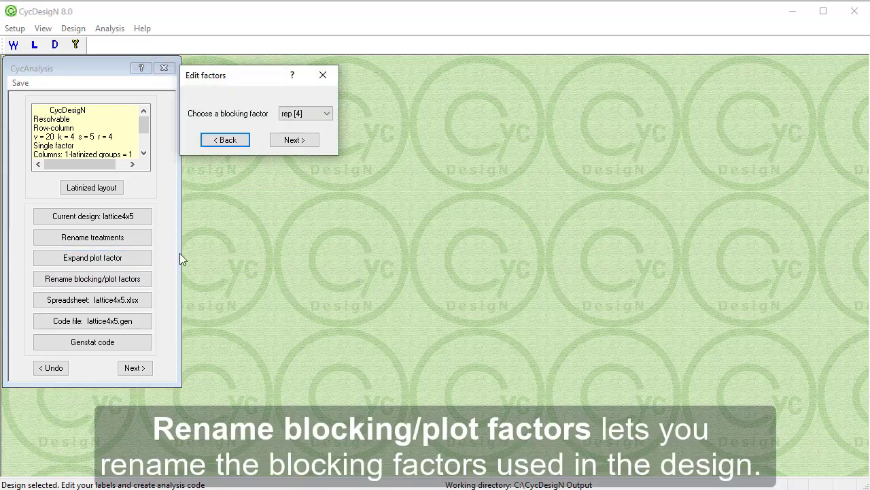
pyautogui.click(319, 116)
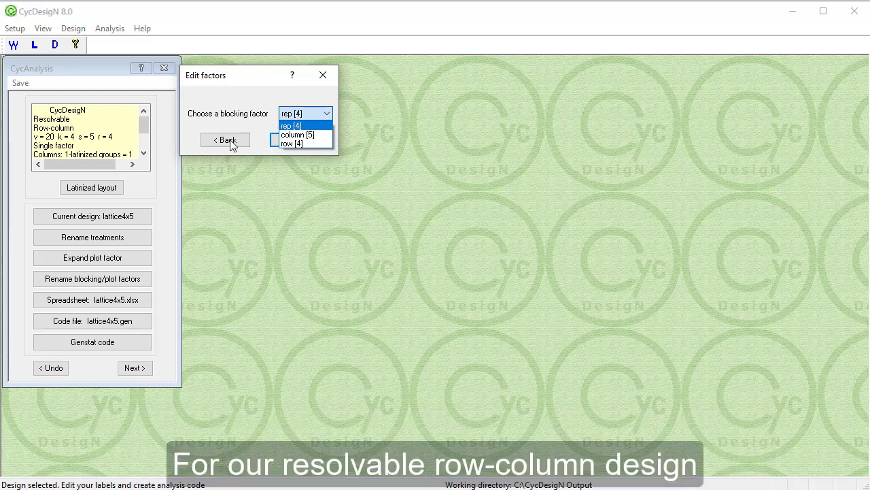
pyautogui.click(230, 142)
pyautogui.click(231, 142)
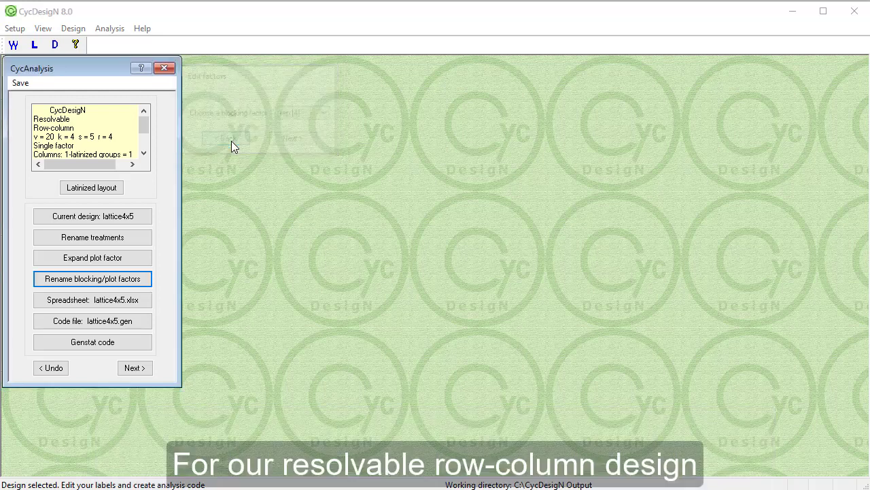
pyautogui.moveTo(145, 128); pyautogui.dragTo(150, 141)
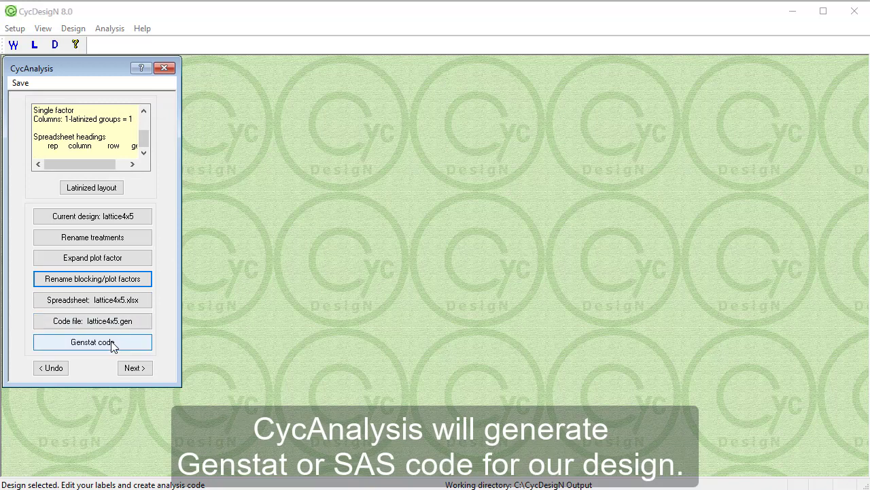
# Step: Switch the analysis code type away from Genstat and back to Genstat
pyautogui.click(113, 346)
pyautogui.click(111, 344)
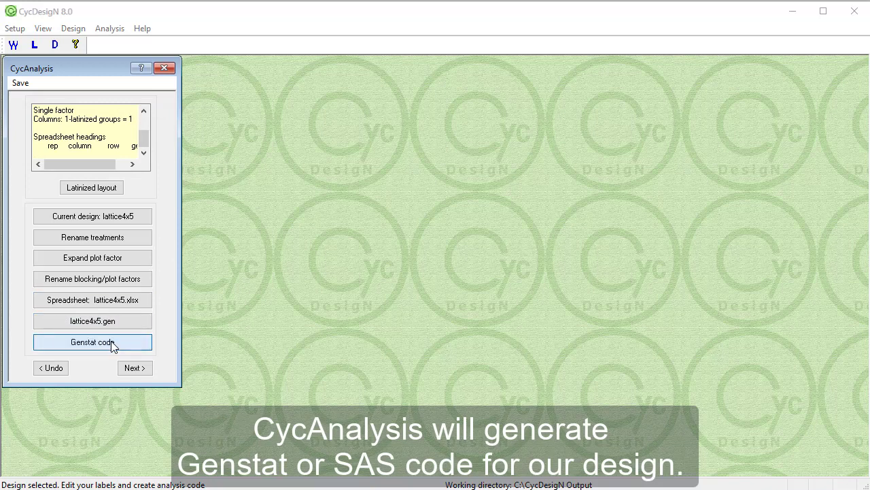
# Step: Switch the analysis code type to SAS and back to Genstat, and generate the lattice4x5 code file and spreadsheet
pyautogui.click(111, 343)
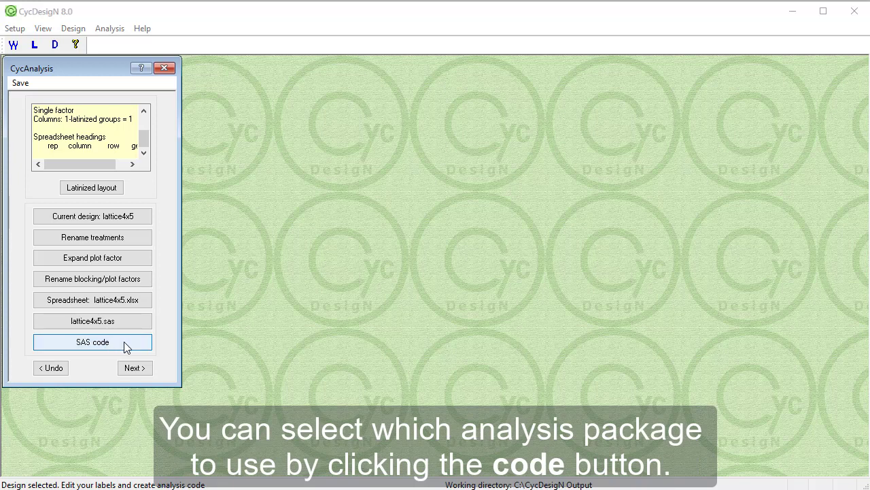
pyautogui.click(125, 342)
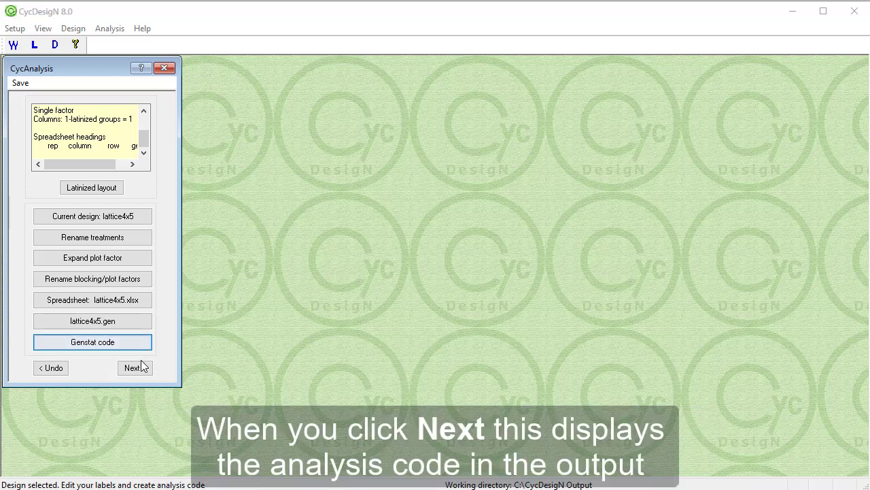
pyautogui.click(134, 368)
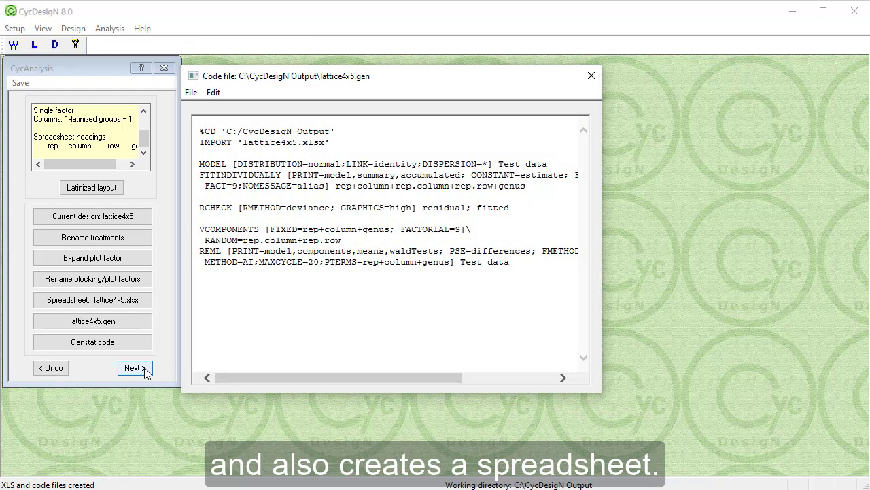
# Step: Display the generated lattice4x5.xlsx spreadsheet and widen its Test_data column
pyautogui.click(43, 28)
pyautogui.click(49, 74)
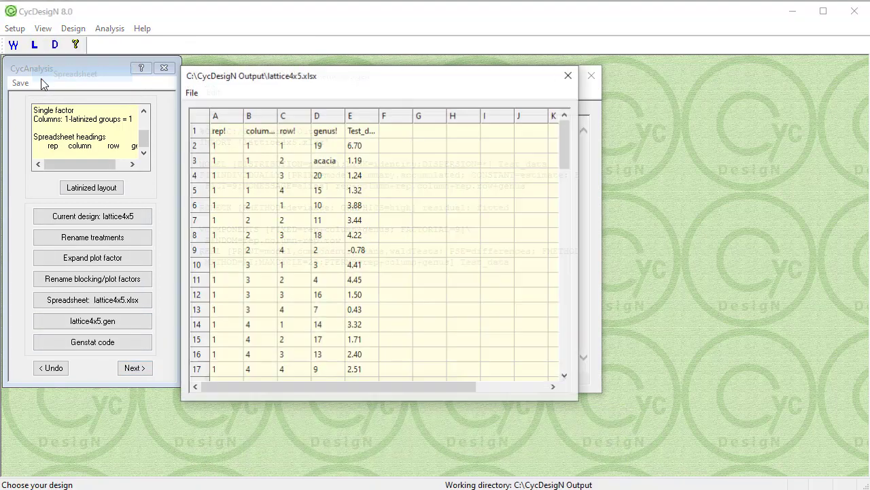
pyautogui.moveTo(379, 117); pyautogui.dragTo(416, 118)
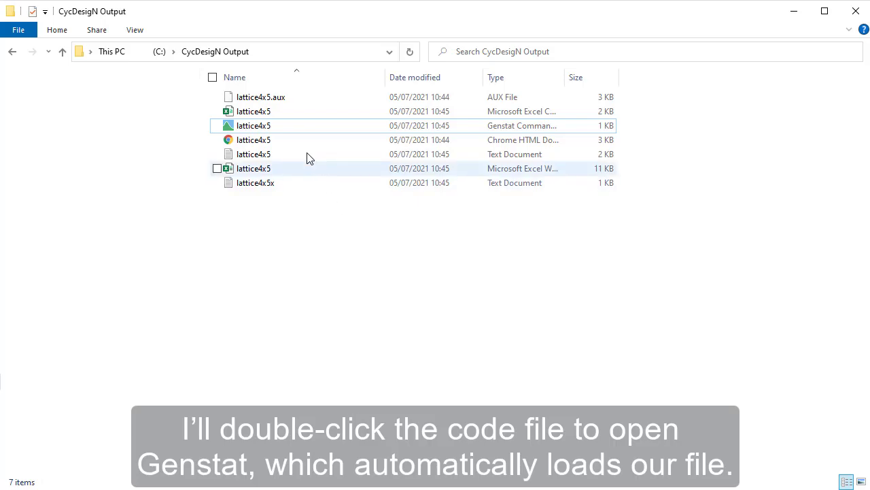
# Step: Open the lattice4x5.gen code file from the CycDesigN Output folder in Genstat and submit the whole window to run the analysis
pyautogui.doubleClick(303, 129)
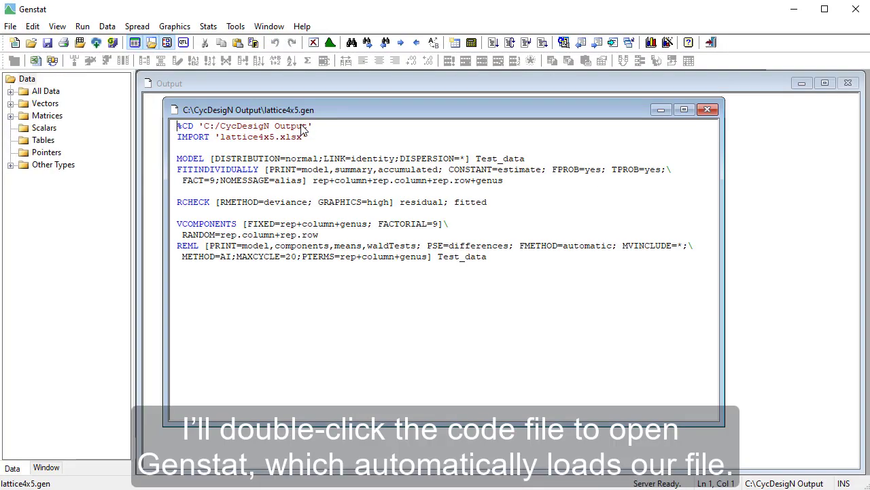
pyautogui.click(83, 27)
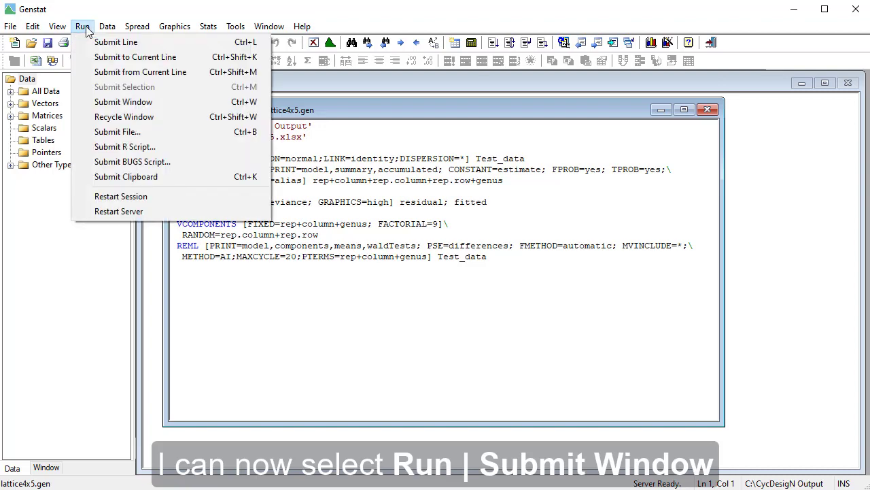
pyautogui.click(84, 102)
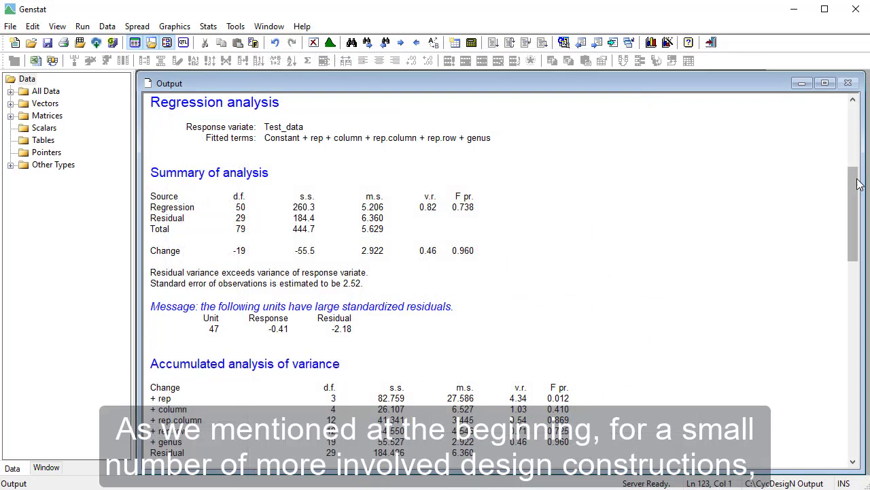
pyautogui.moveTo(858, 184); pyautogui.dragTo(867, 244)
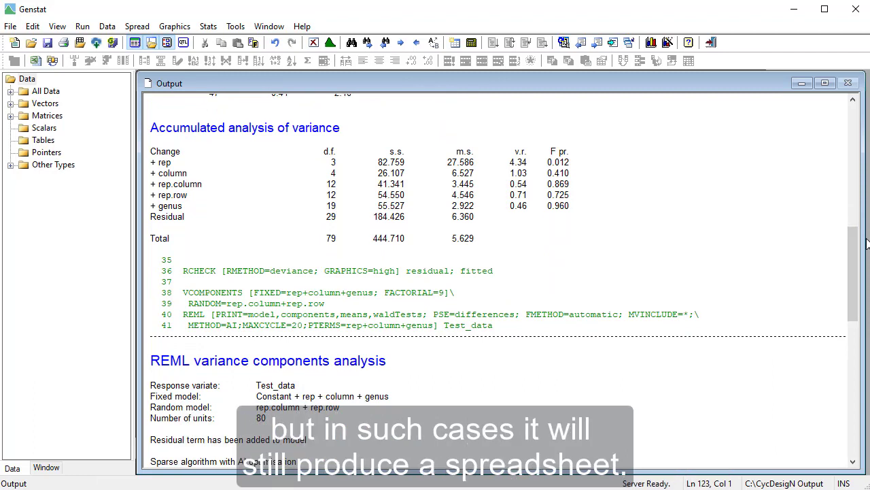